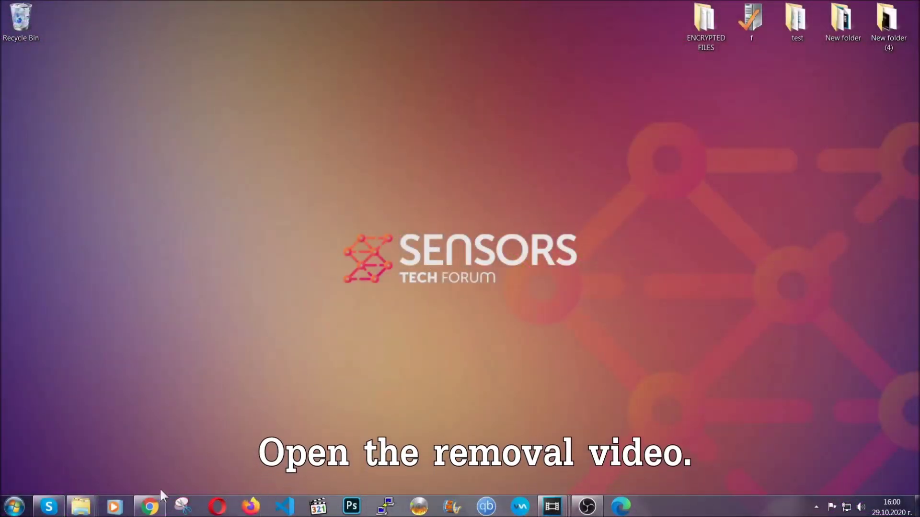
Step: From the YouTube video description, follow the Full Removal Guide link to the SpyHunter download page
click(152, 506)
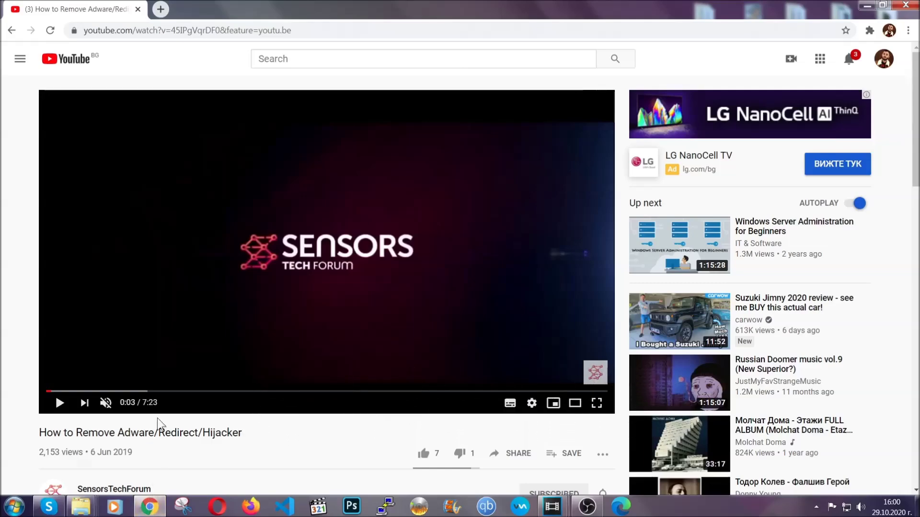
scroll(185, 338, down, 3)
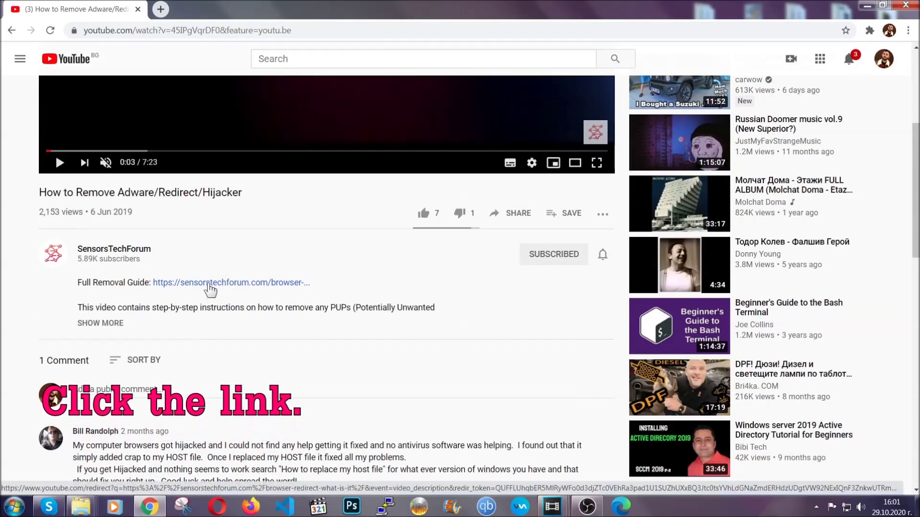
click(209, 284)
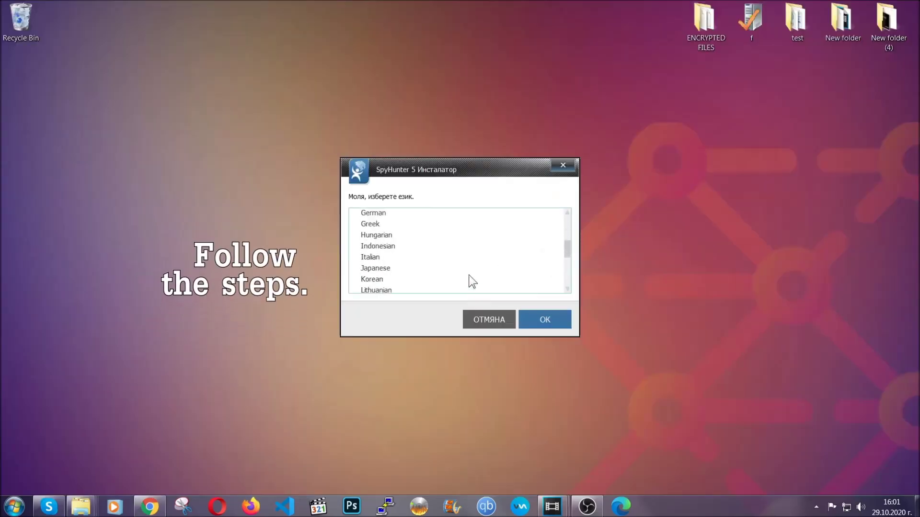
scroll(461, 287, down, 2)
scroll(468, 287, up, 2)
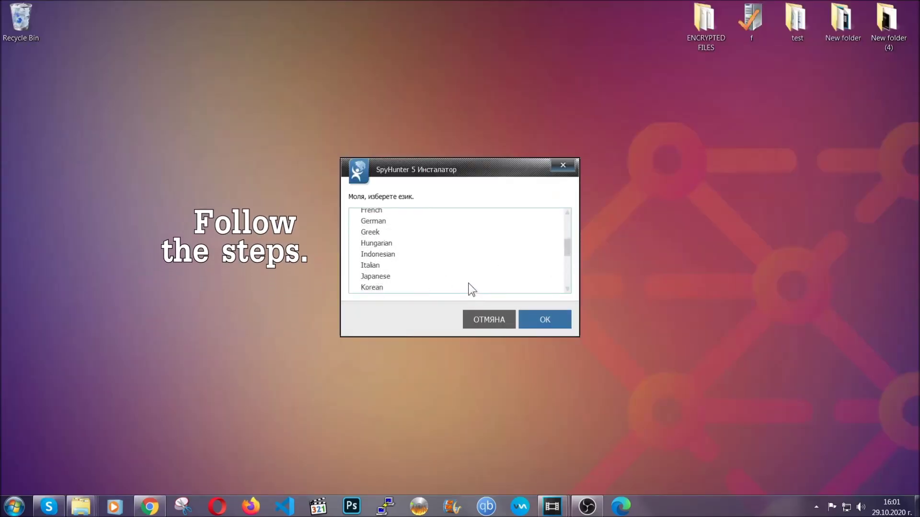
scroll(445, 280, up, 2)
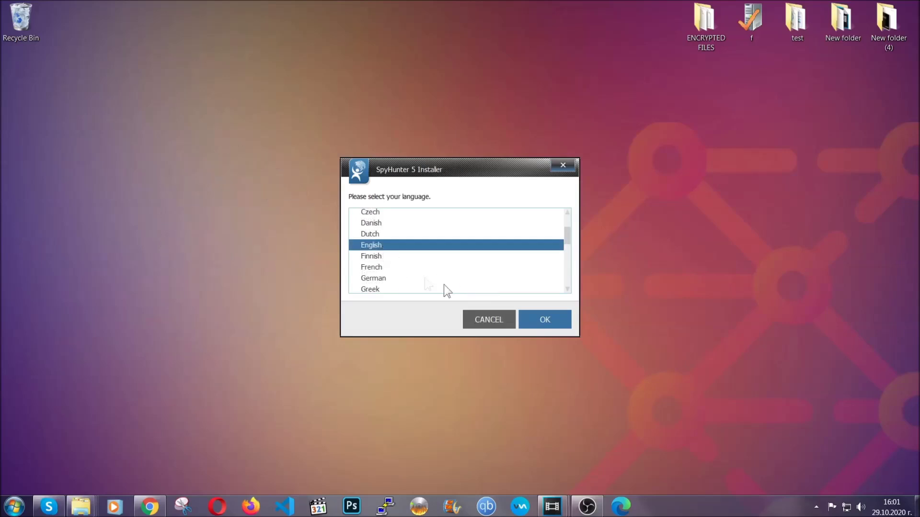
Step: Install SpyHunter in English, accepting the EULA, and finish setup so the first scan starts
click(541, 321)
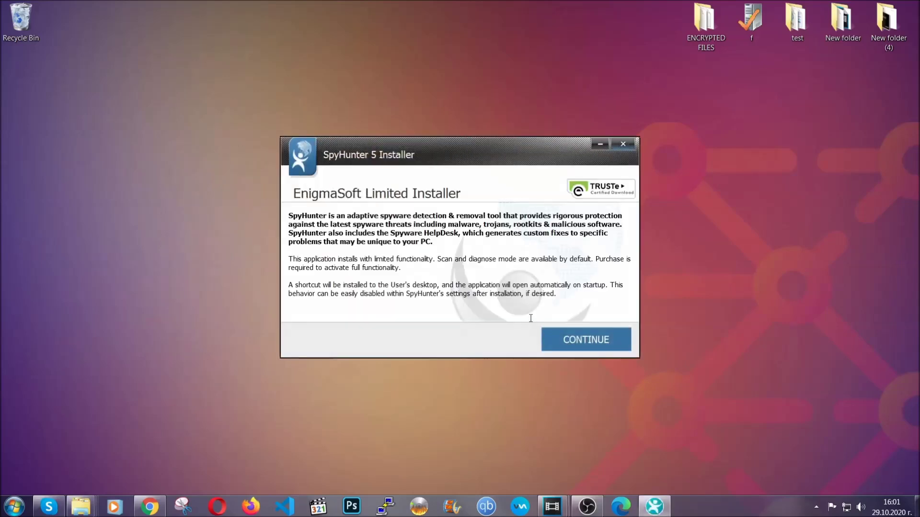
click(553, 332)
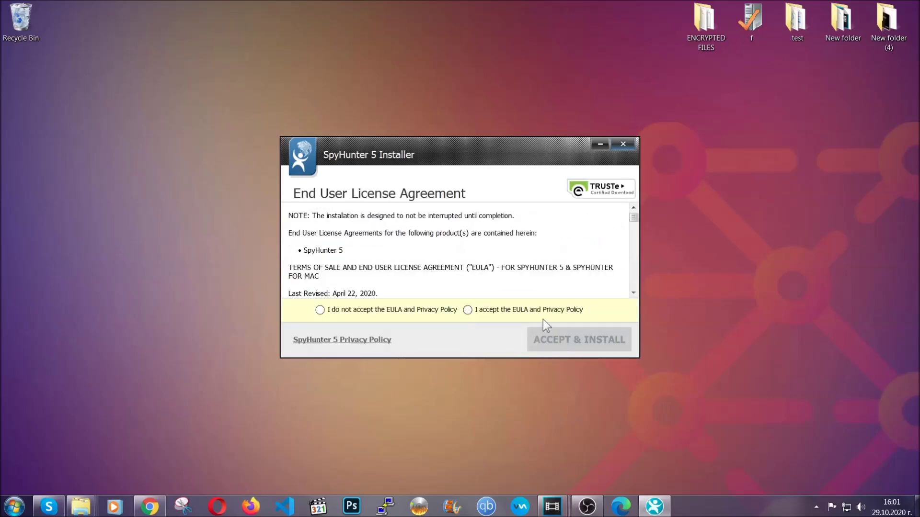
click(468, 308)
click(555, 334)
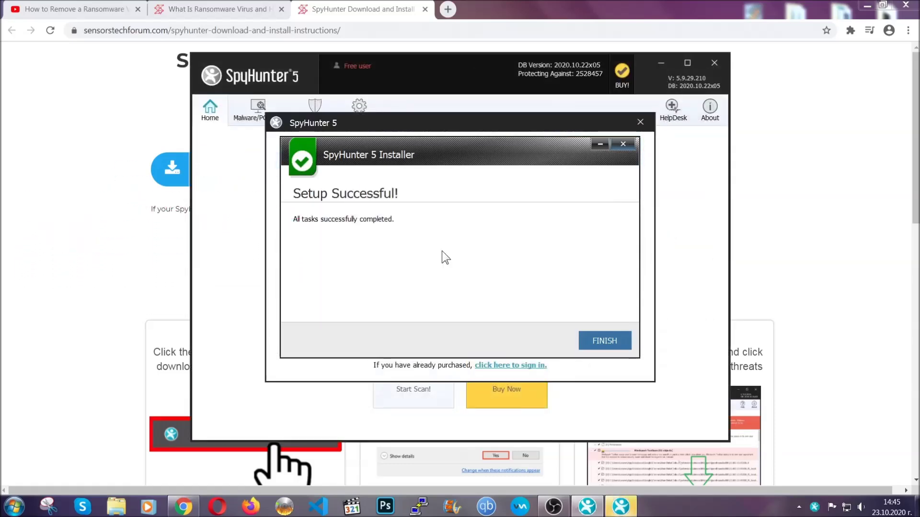
click(587, 342)
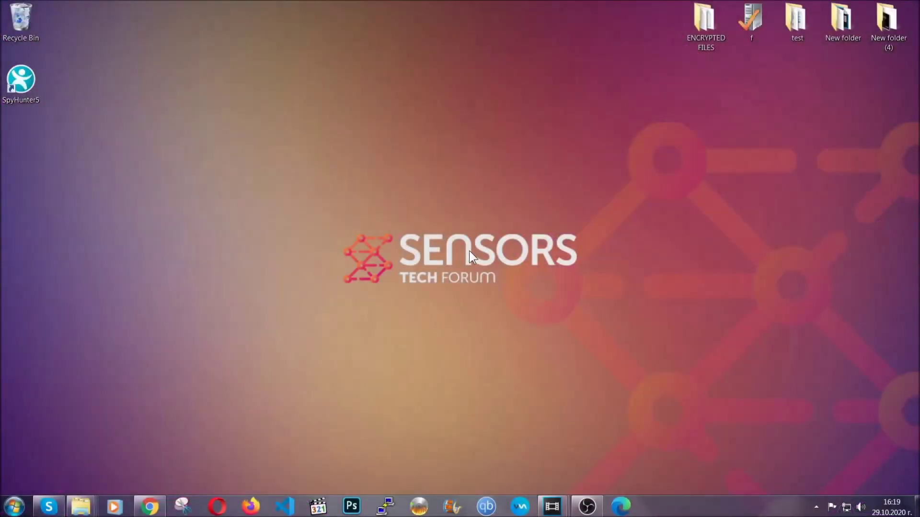
Step: Bring up the Run dialog (Win+R) ready to launch Programs and Features
key(super+r)
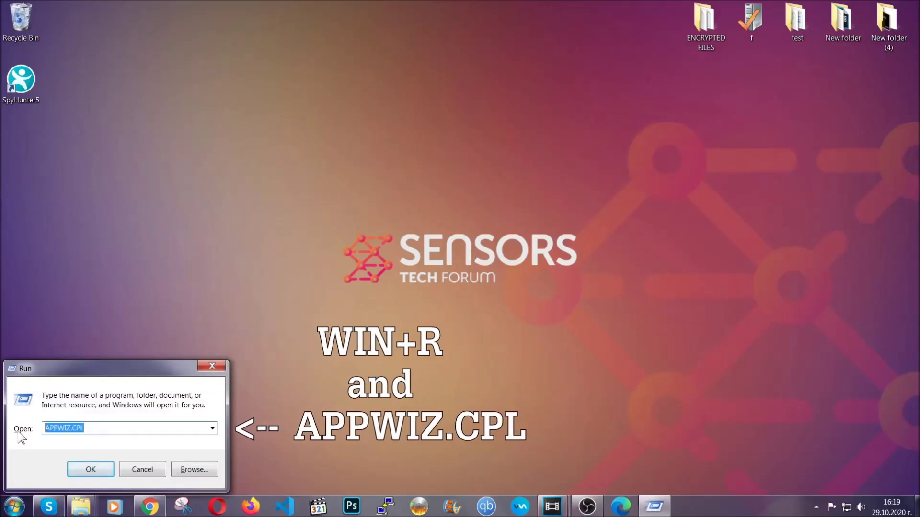
Step: Run APPWIZ.CPL and uninstall SUSPICIOUS PROGRAM, confirming the removal success message
click(90, 468)
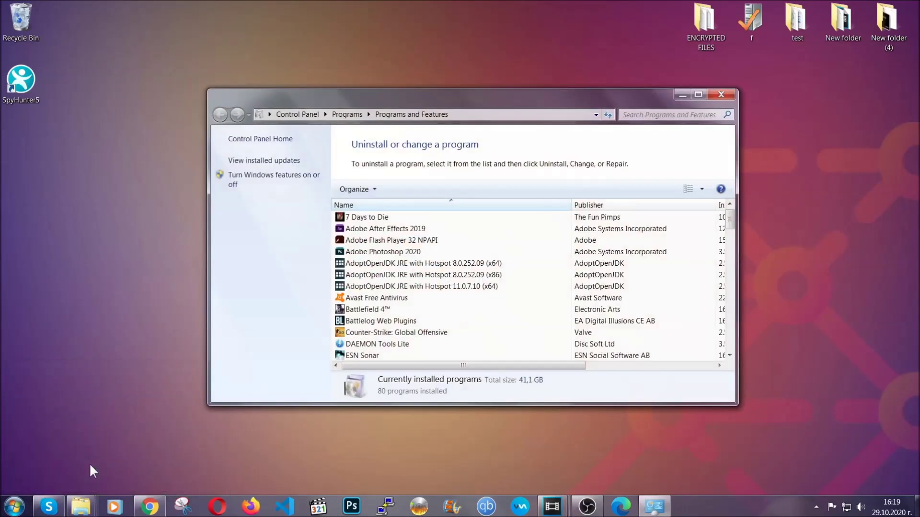
scroll(486, 259, down, 12)
scroll(490, 266, down, 10)
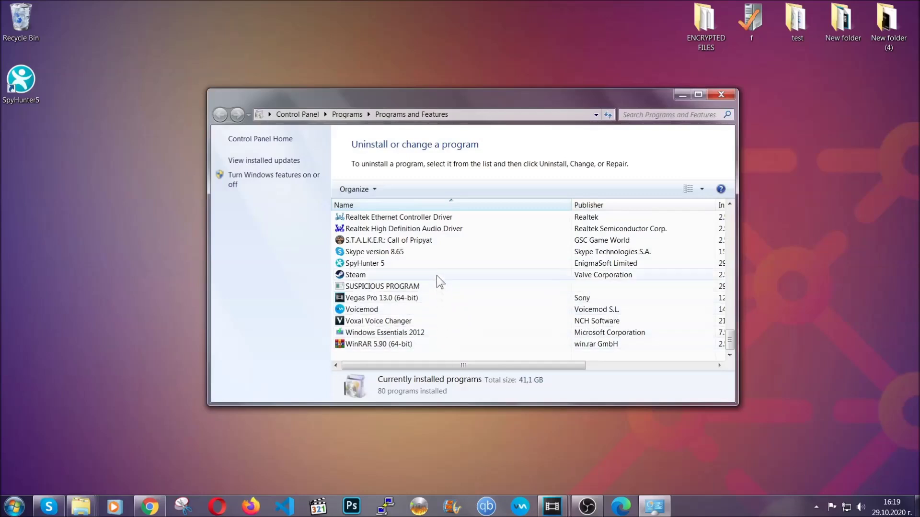
click(387, 288)
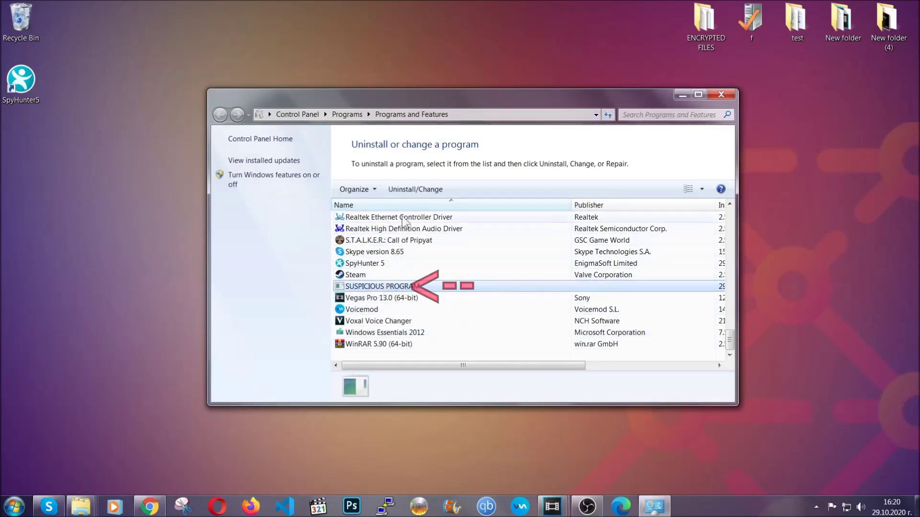
click(410, 190)
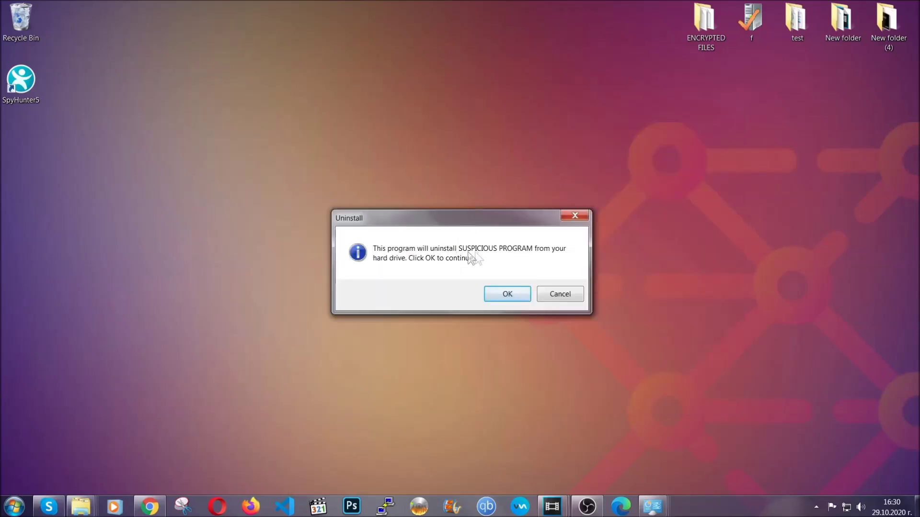
click(504, 296)
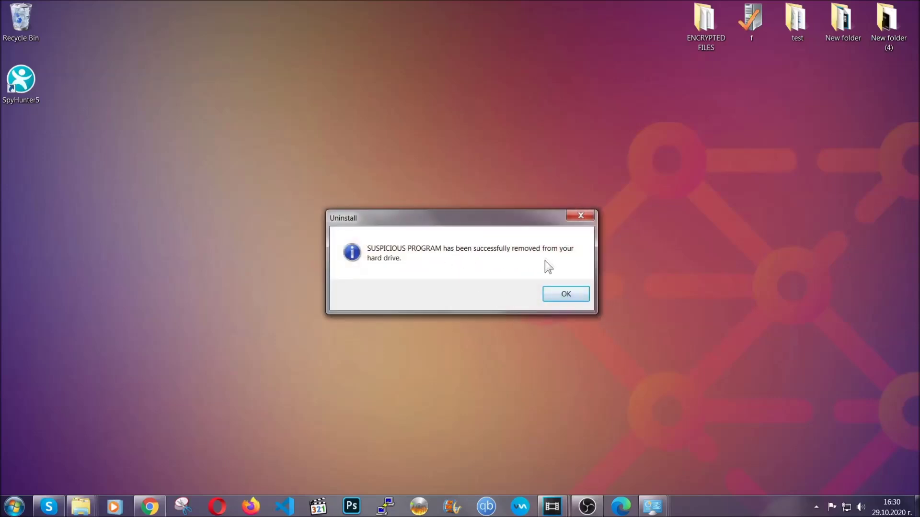
click(552, 291)
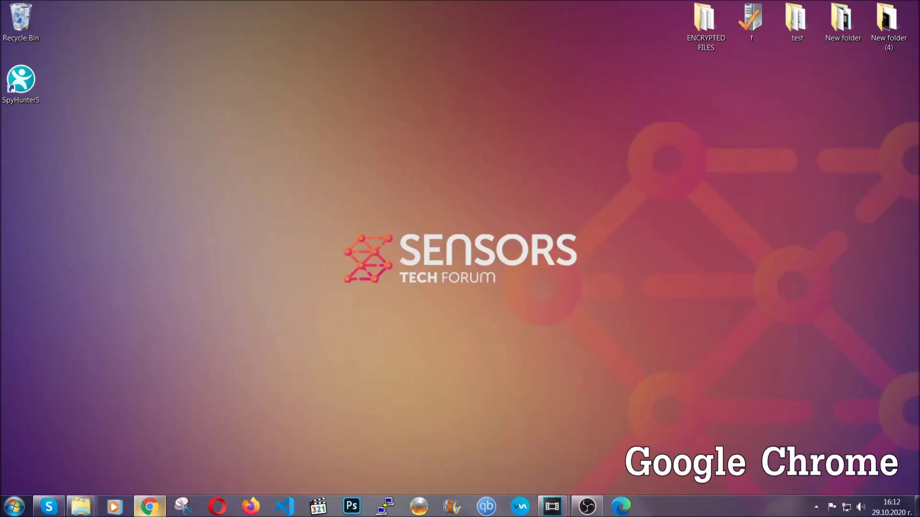
Step: Via chrome://settings/clearBrowserData, clear All time browsing data while keeping Passwords unticked
click(150, 507)
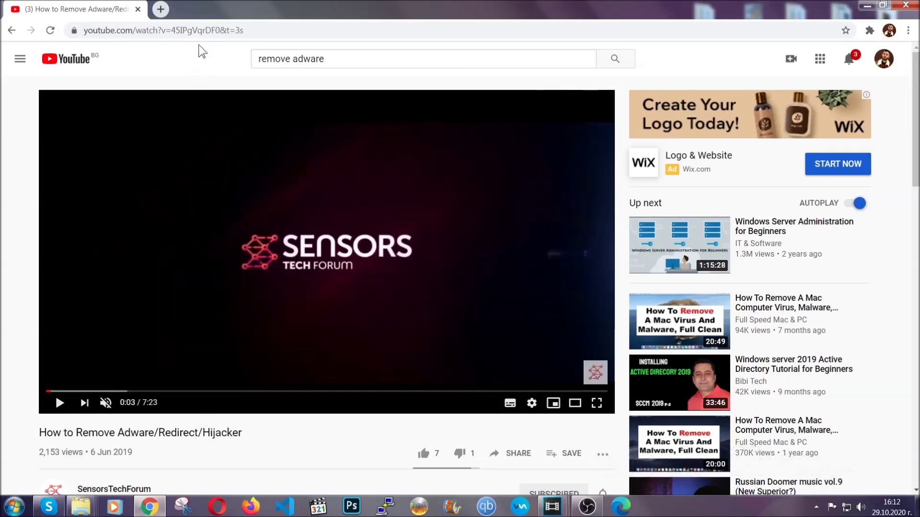
click(199, 32)
text(chro)
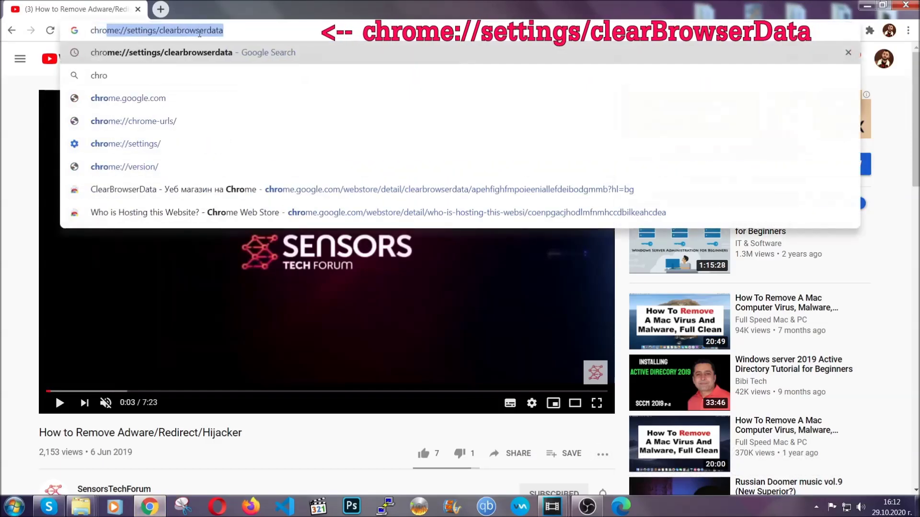
text(me:/)
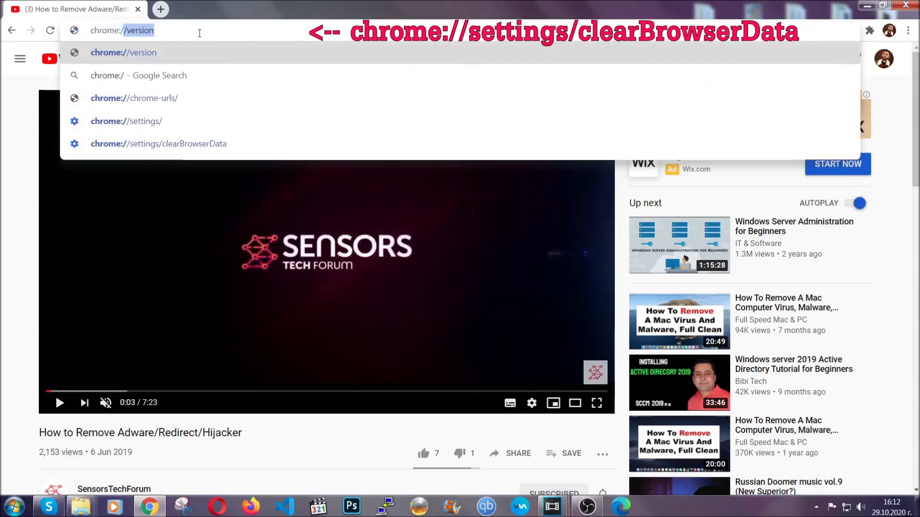
text(/setting)
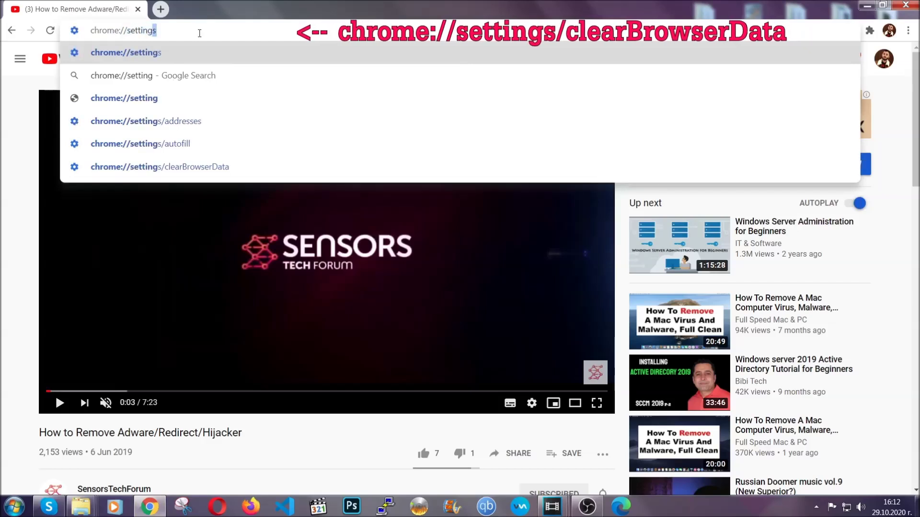
text(s/cle)
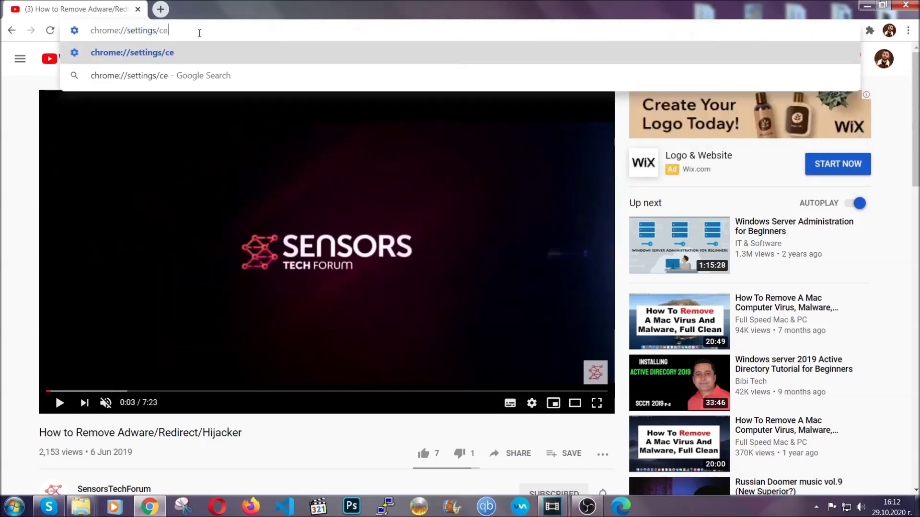
text(ar)
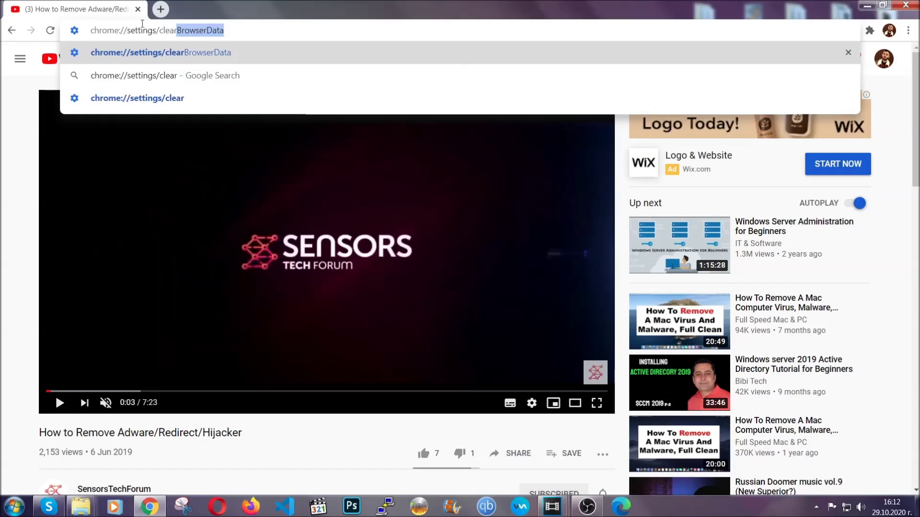
click(135, 52)
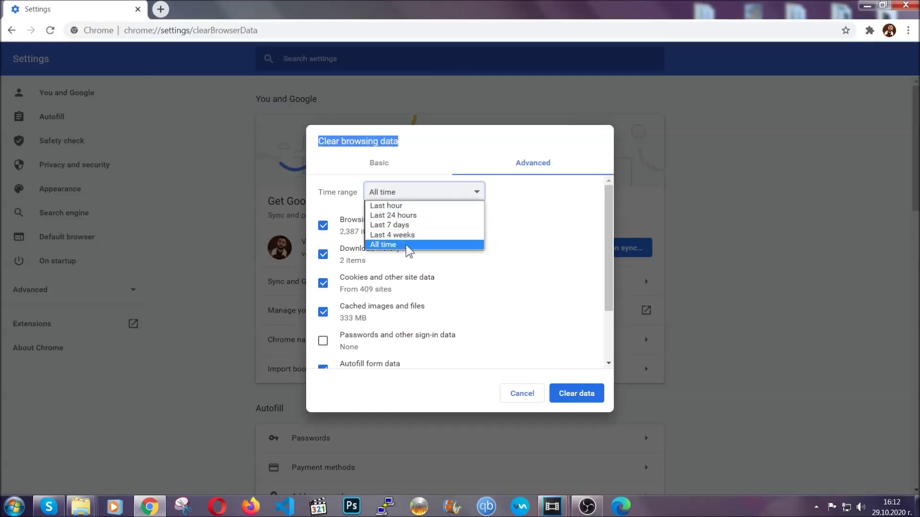
click(406, 245)
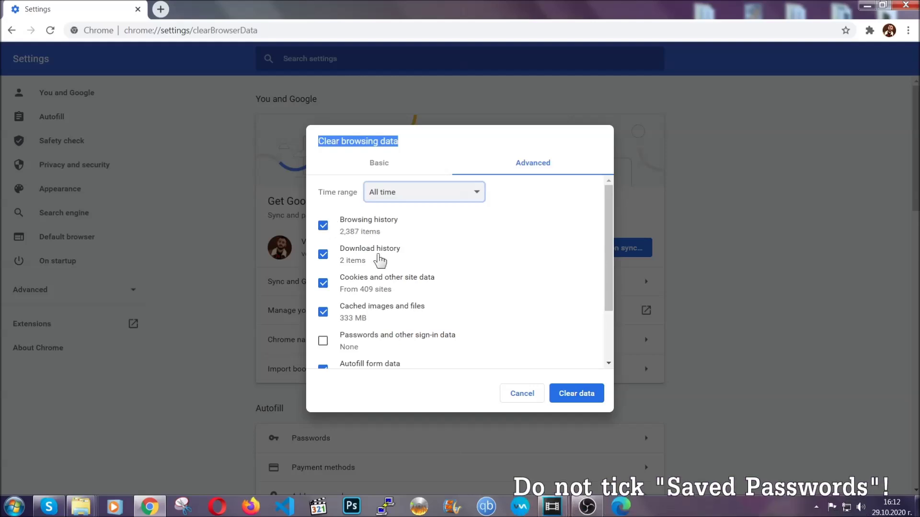
scroll(367, 315, down, 2)
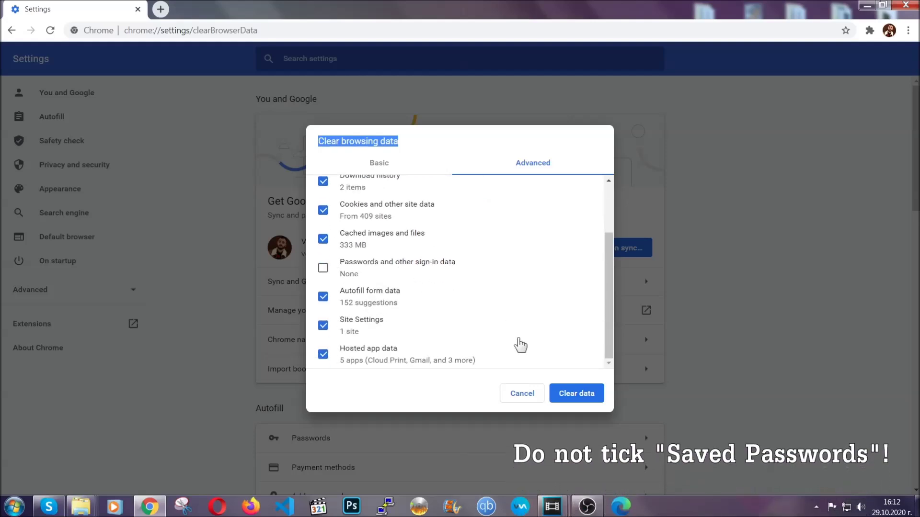
click(565, 394)
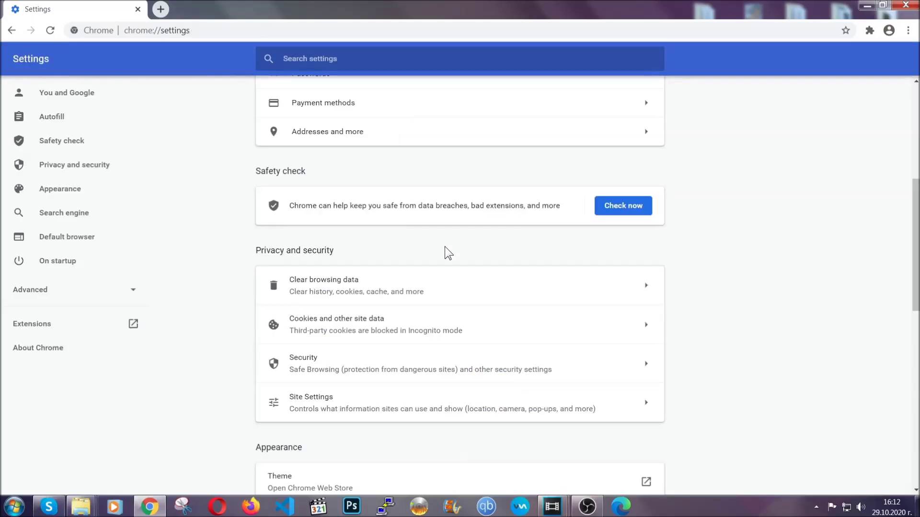
Step: Remove the Bulk Media Downloader extension from Chrome's Extensions list, then minimise Chrome
click(908, 31)
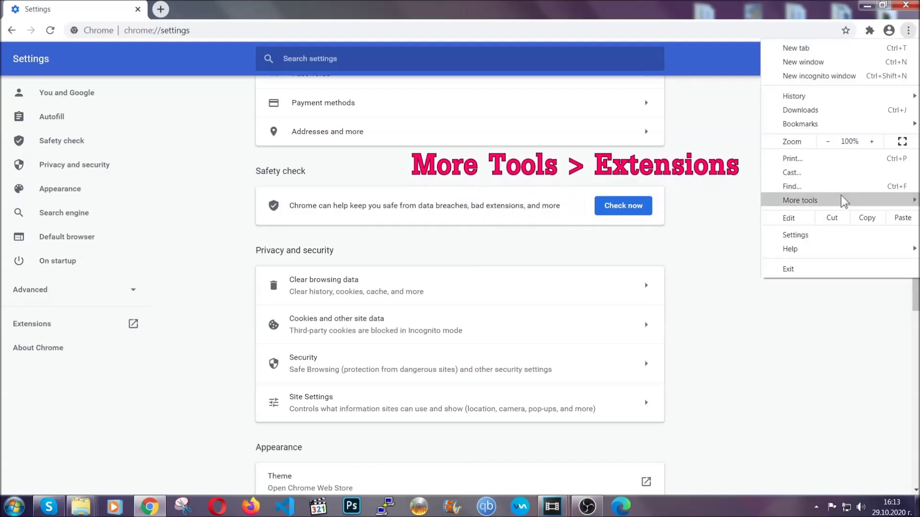
mouse_move(800, 200)
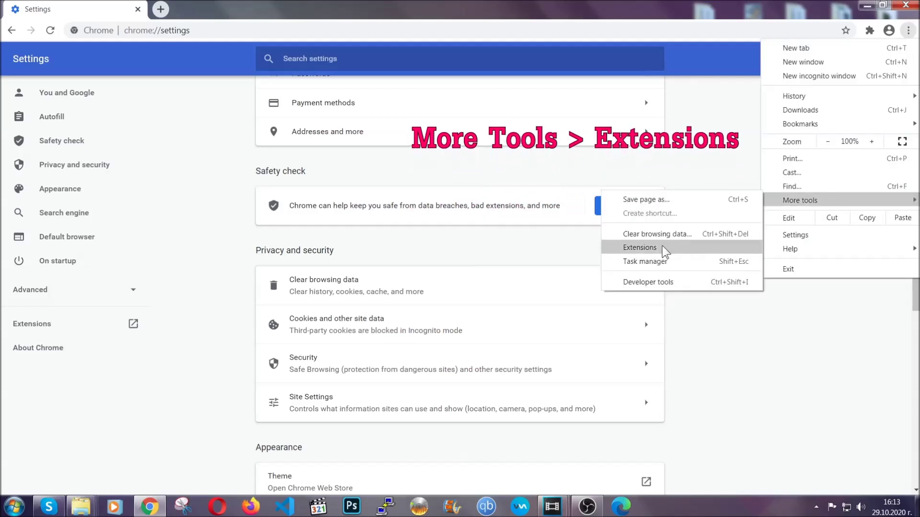
click(664, 251)
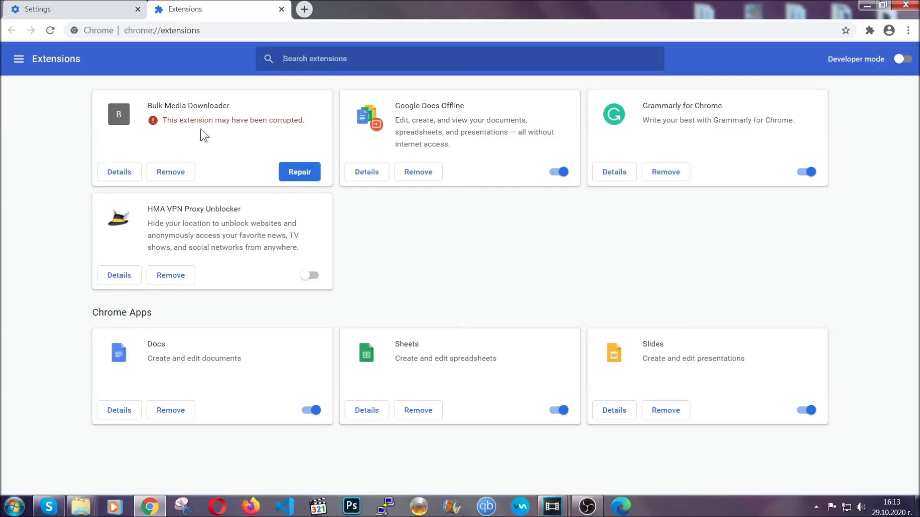
click(178, 173)
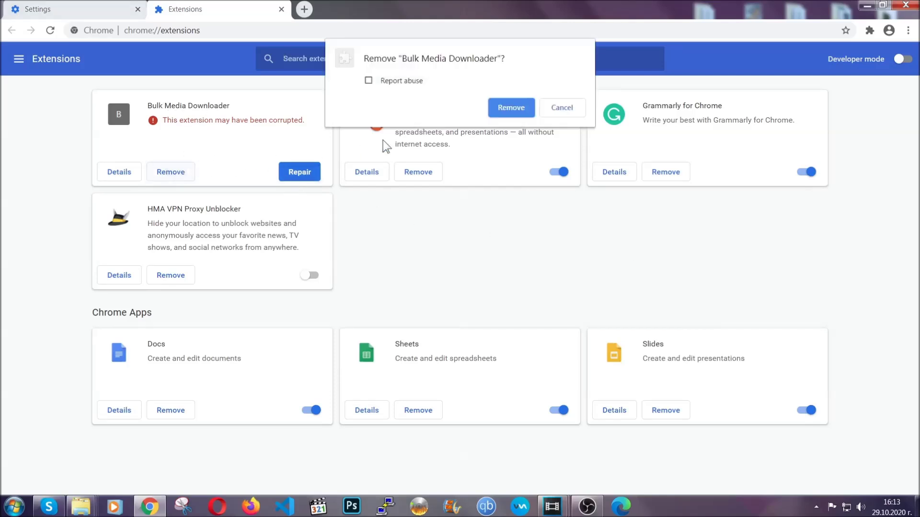
click(496, 108)
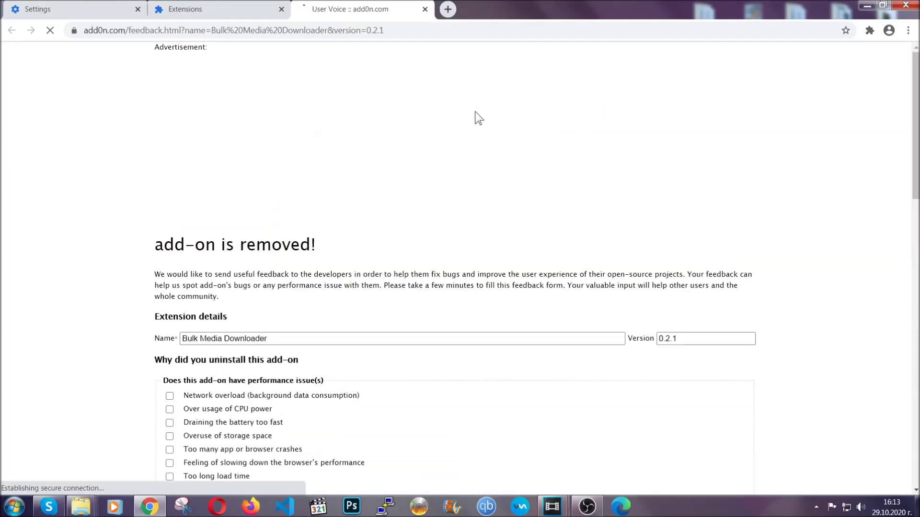
click(233, 10)
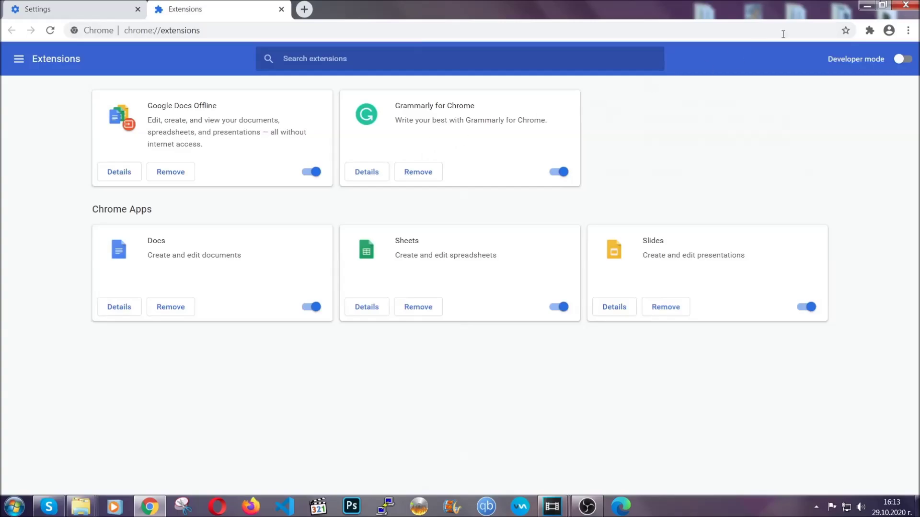
click(866, 7)
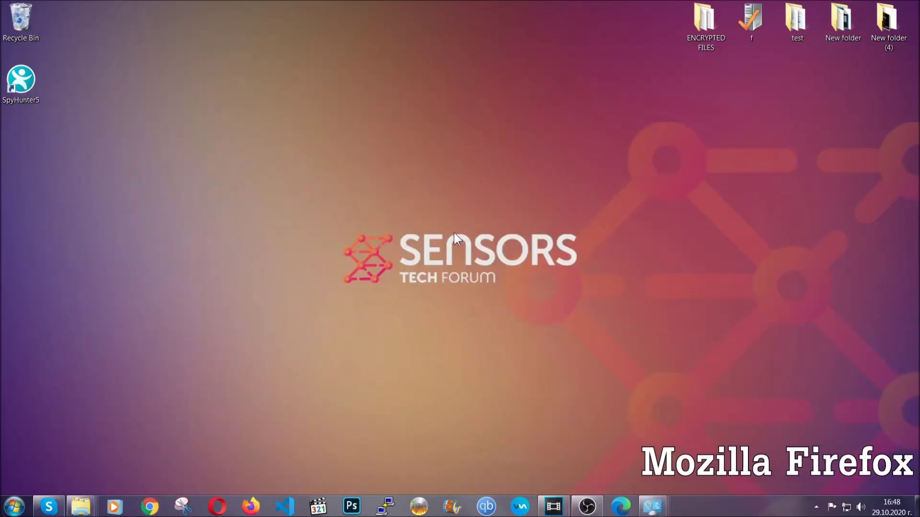
Step: Launch Firefox, load about:support and begin Refresh Firefox
click(249, 503)
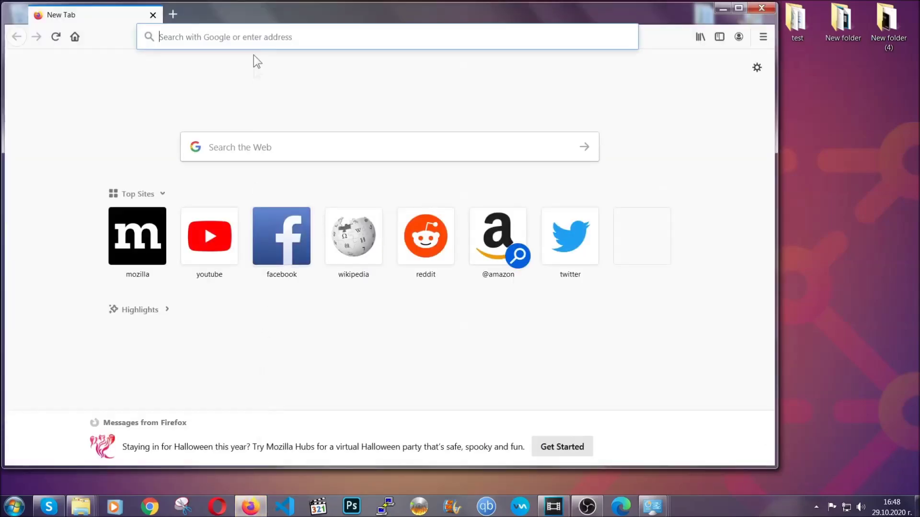
click(248, 36)
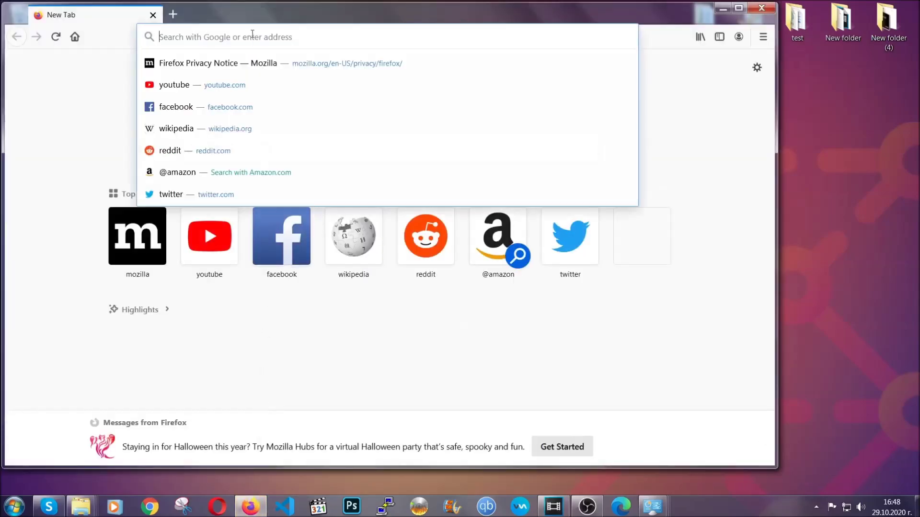
text(about)
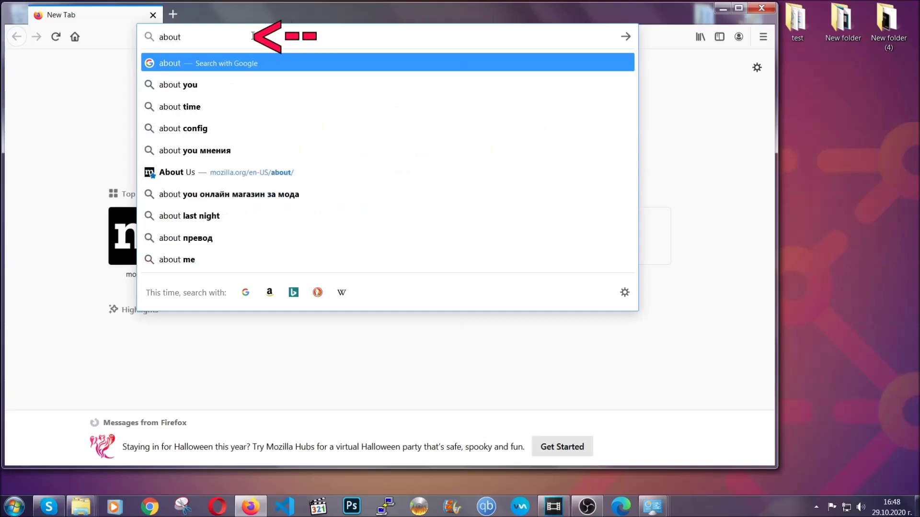
text(:support)
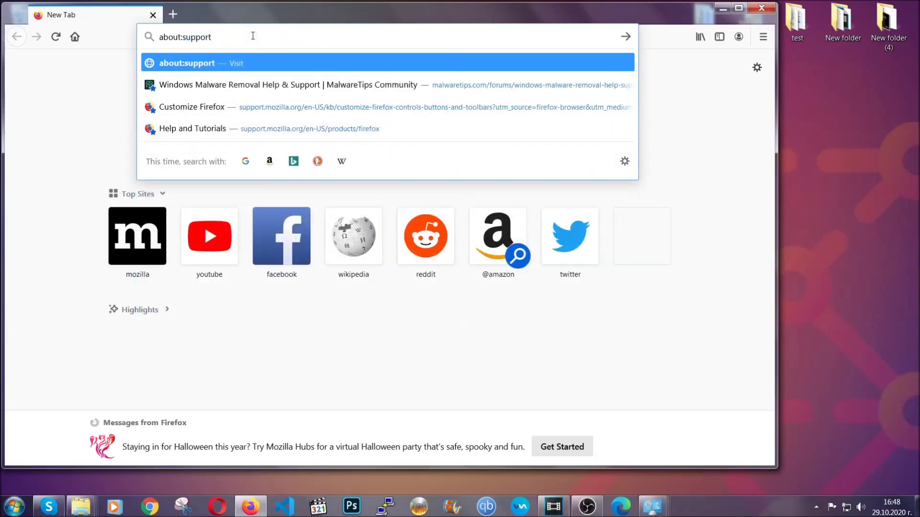
key(Return)
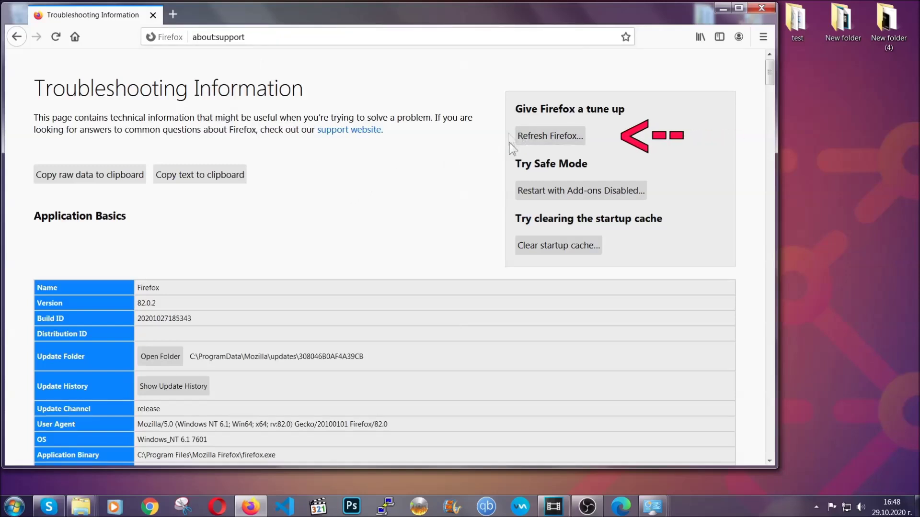
click(544, 141)
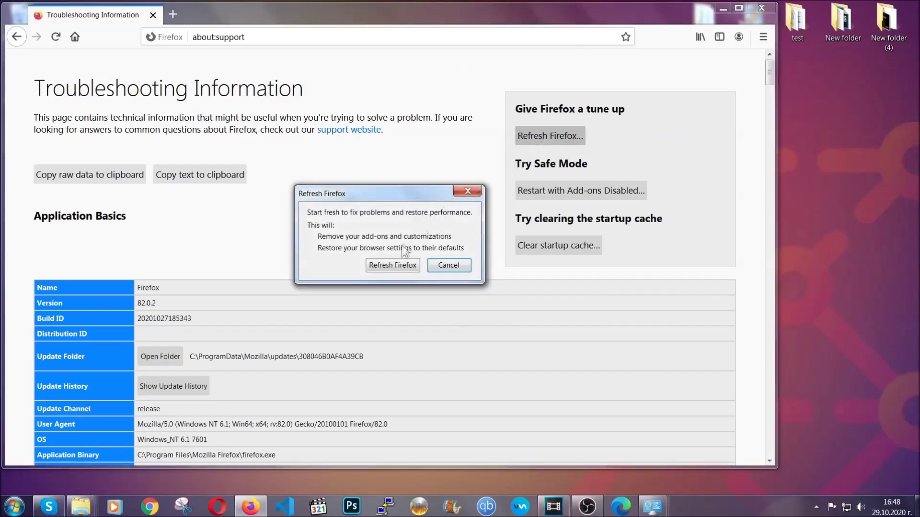
Step: Confirm Refresh Firefox to reset it to defaults, then minimise the browser
click(391, 265)
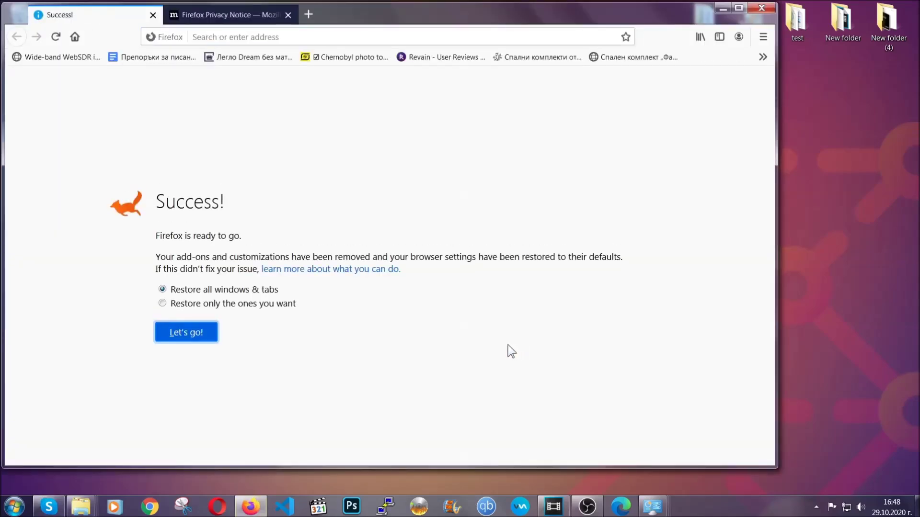
click(721, 10)
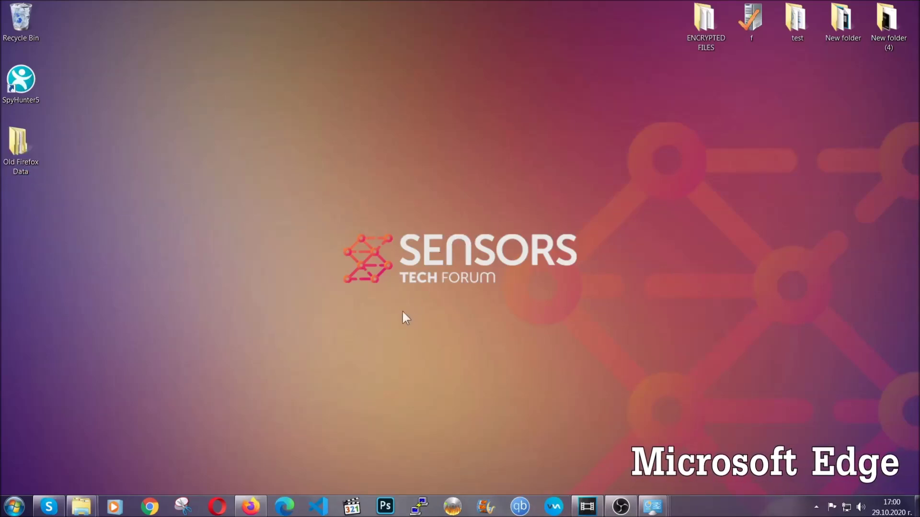
Step: Launch Microsoft Edge from the taskbar
click(285, 506)
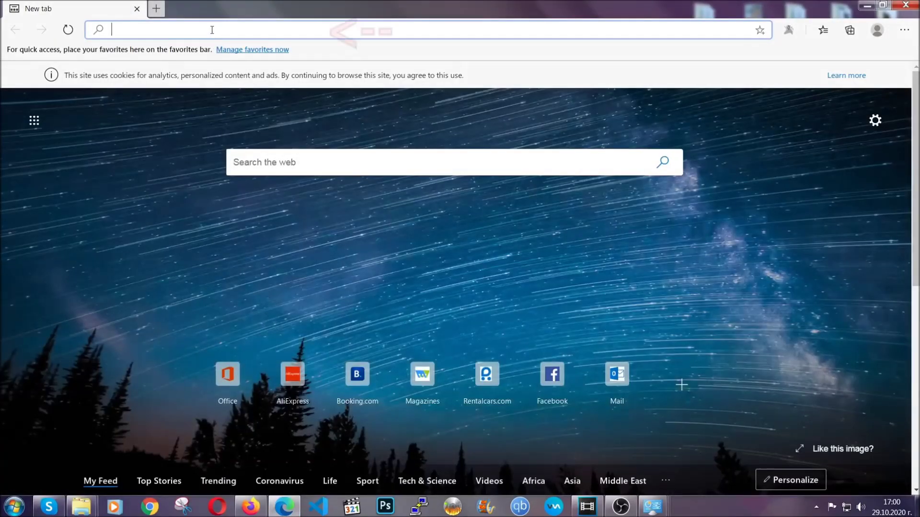
text(edge:)
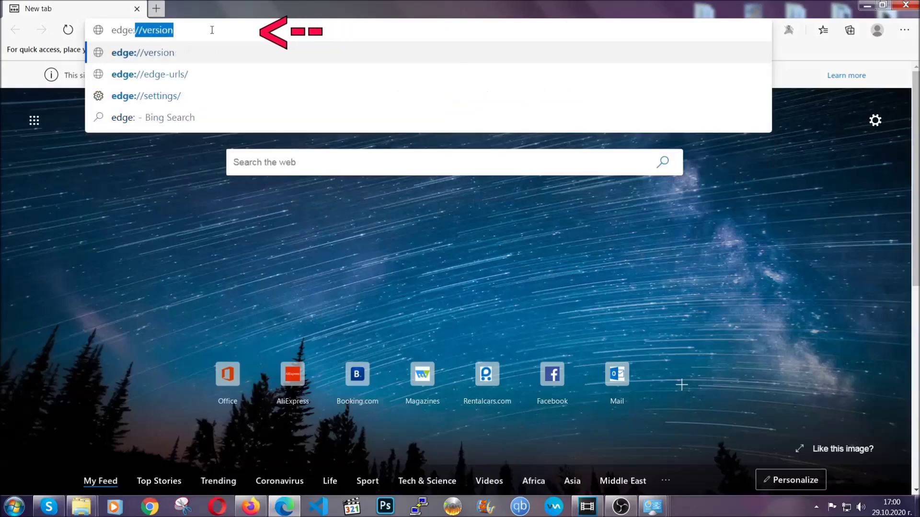
text(//setting)
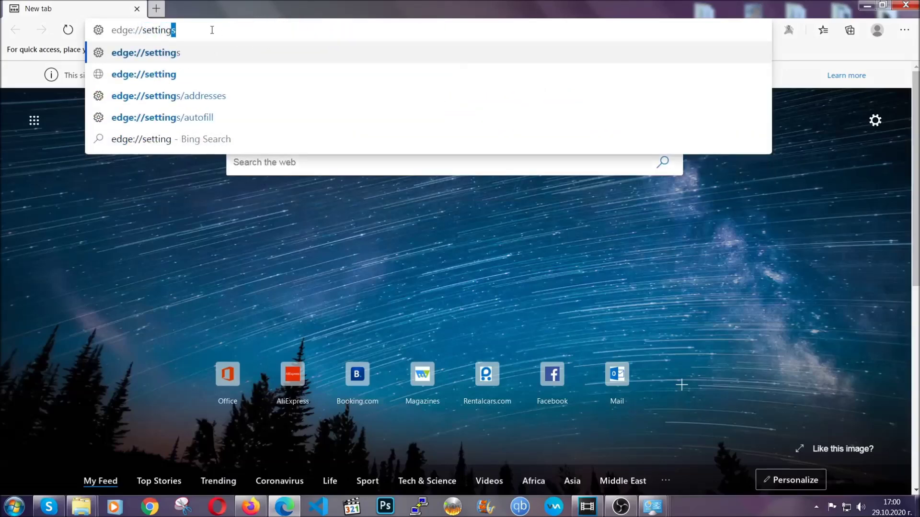
text(s/cle)
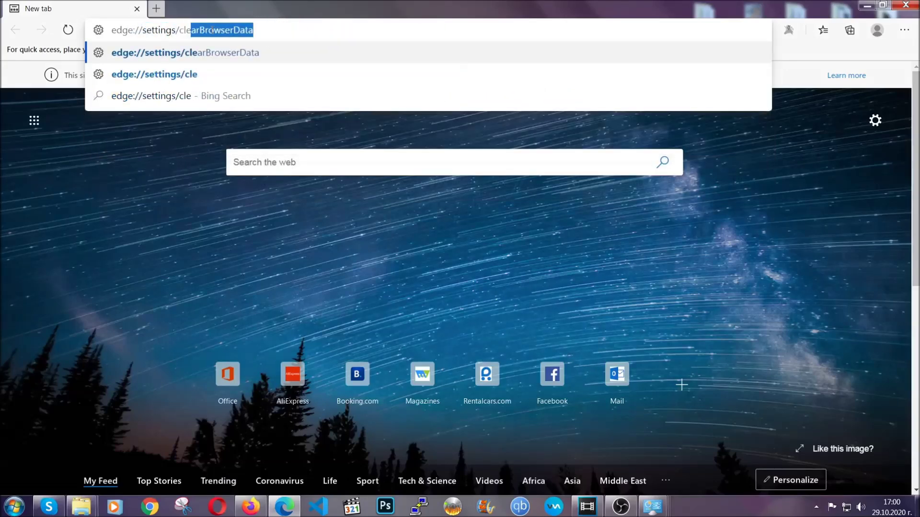
text(arBrow)
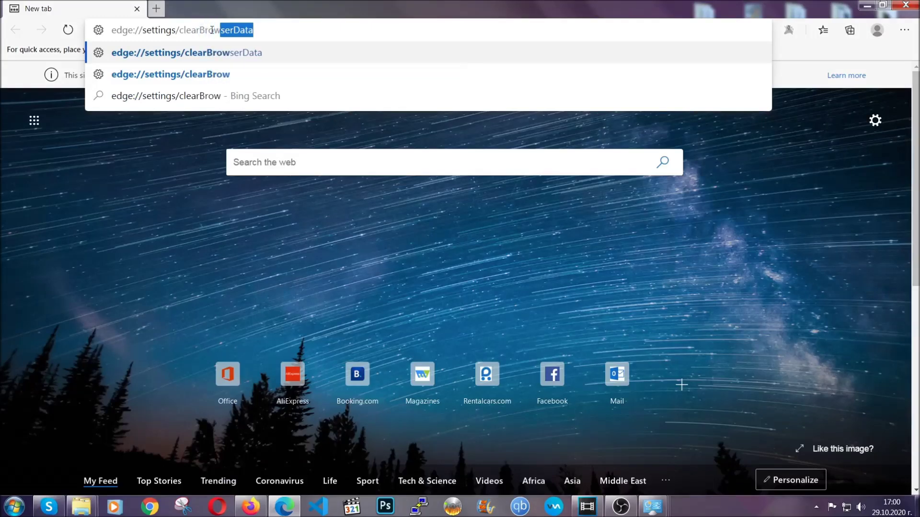
text(serData)
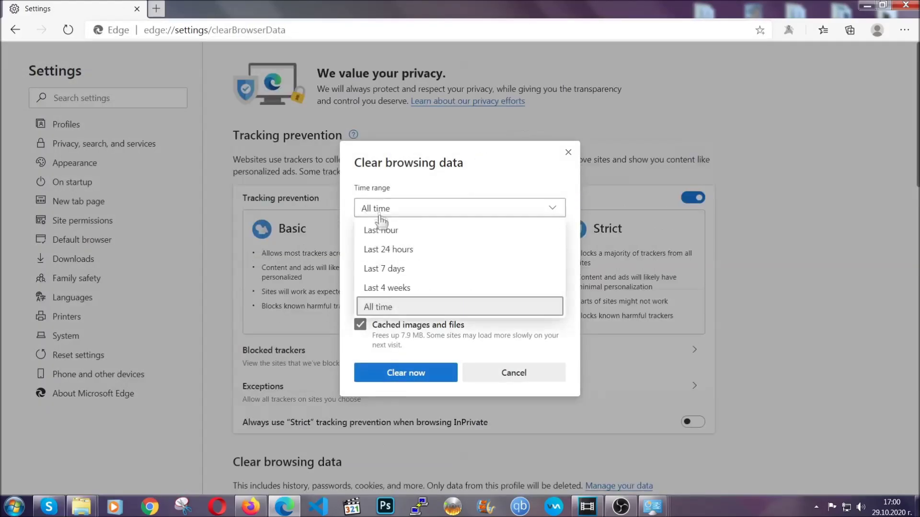
Step: Clear Edge's browsing data for All time with Clear now, leaving Passwords unchecked
click(379, 309)
scroll(389, 293, down, 2)
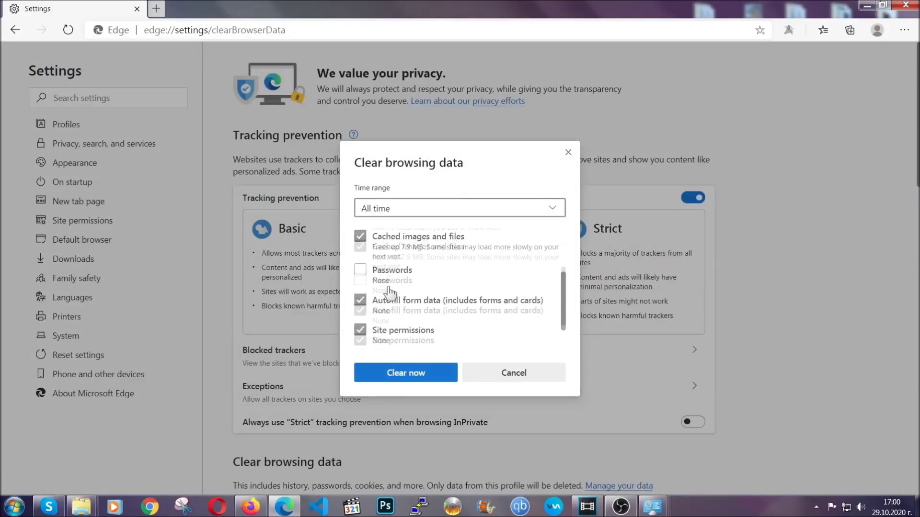
scroll(389, 293, down, 2)
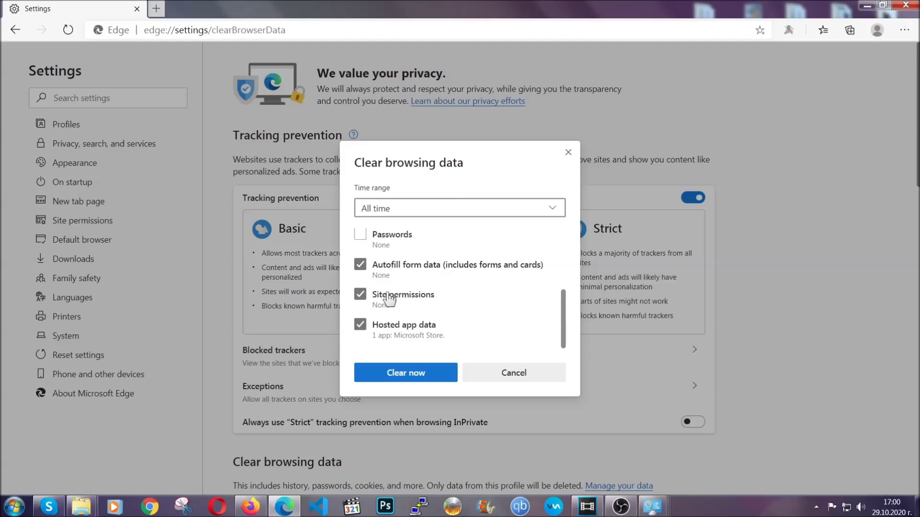
click(400, 376)
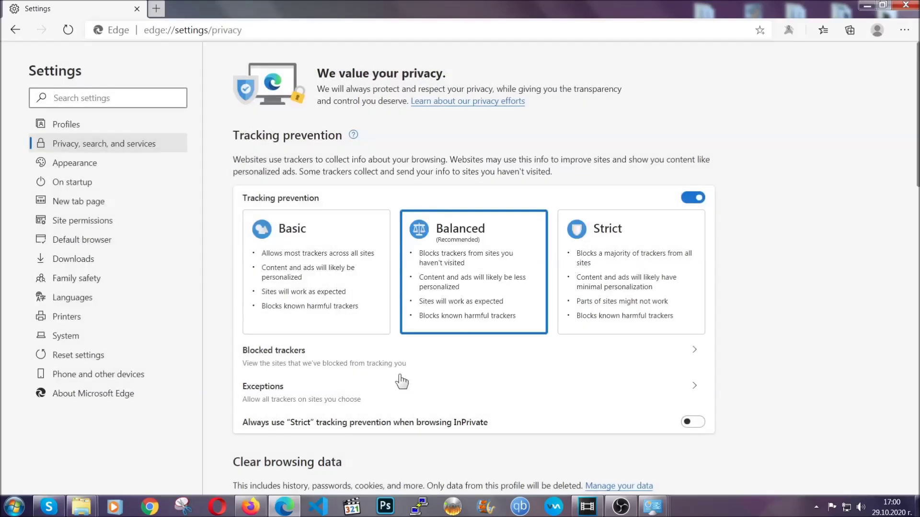
Step: Remove the lone installed Microsoft Store extension via Extensions, confirm, and close Edge
click(903, 32)
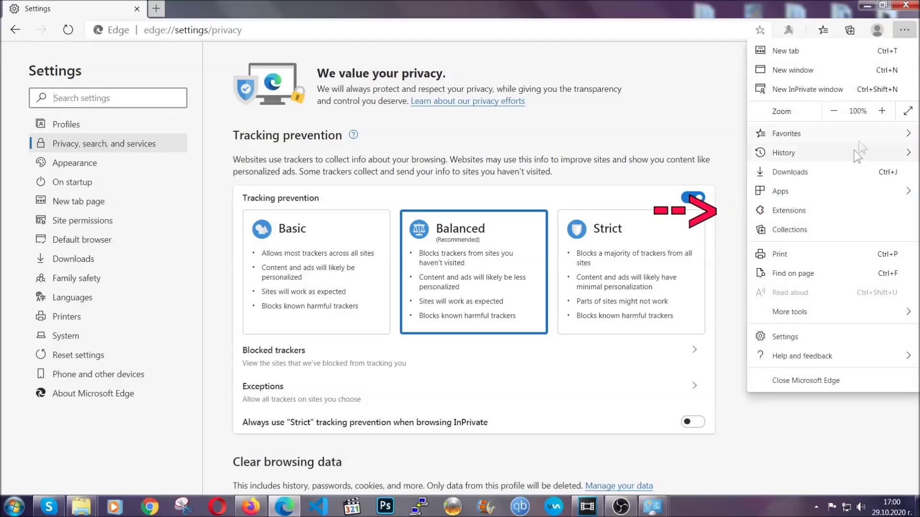
click(840, 209)
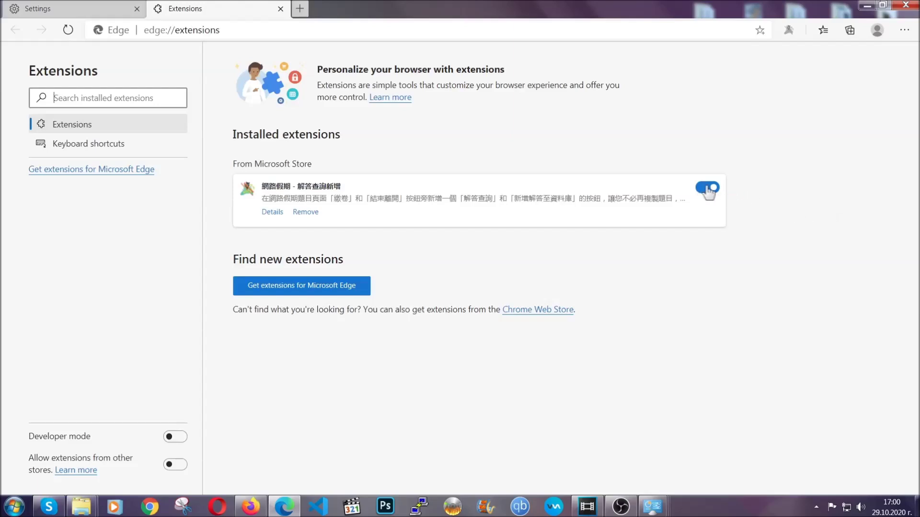
click(301, 216)
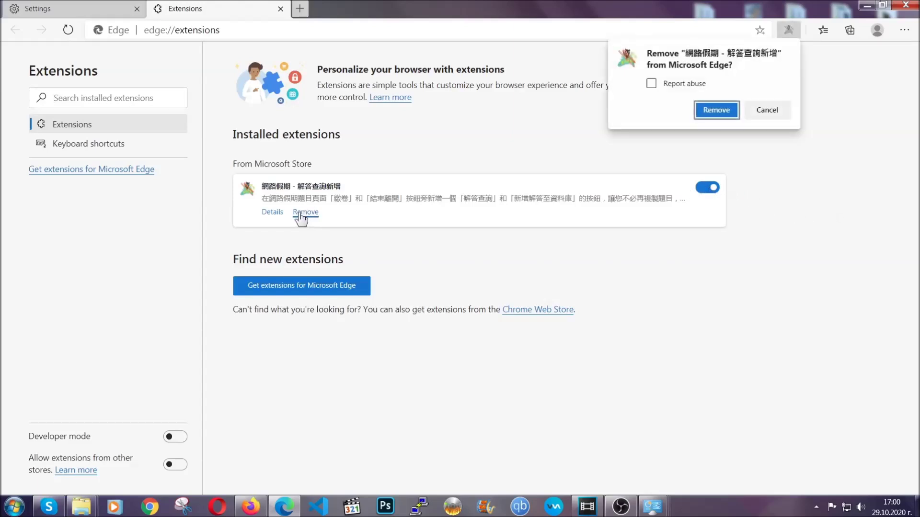
click(712, 112)
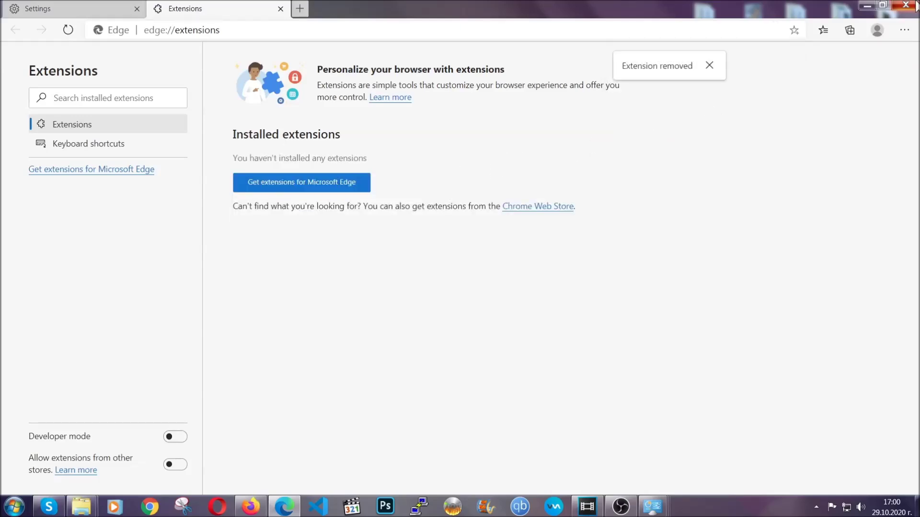
click(904, 5)
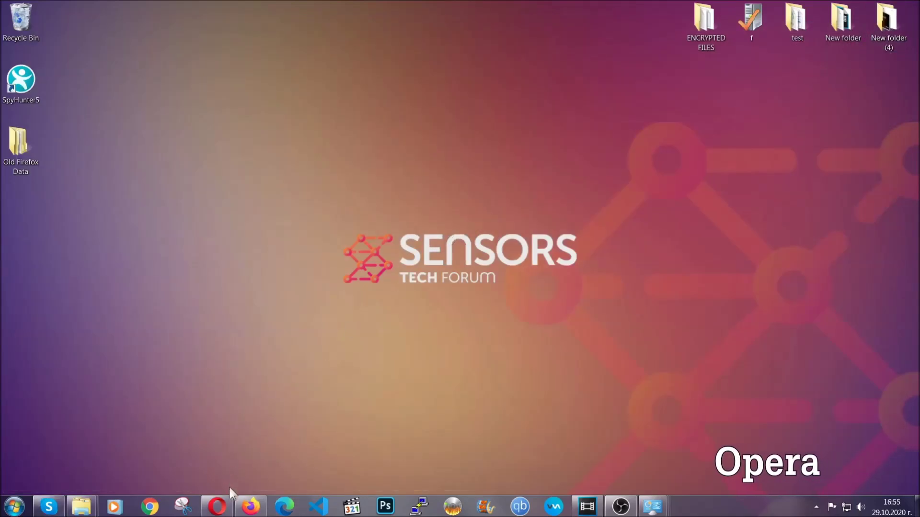
Step: Launch Opera from the taskbar and go to opera://settings/clearBrowserData
click(217, 506)
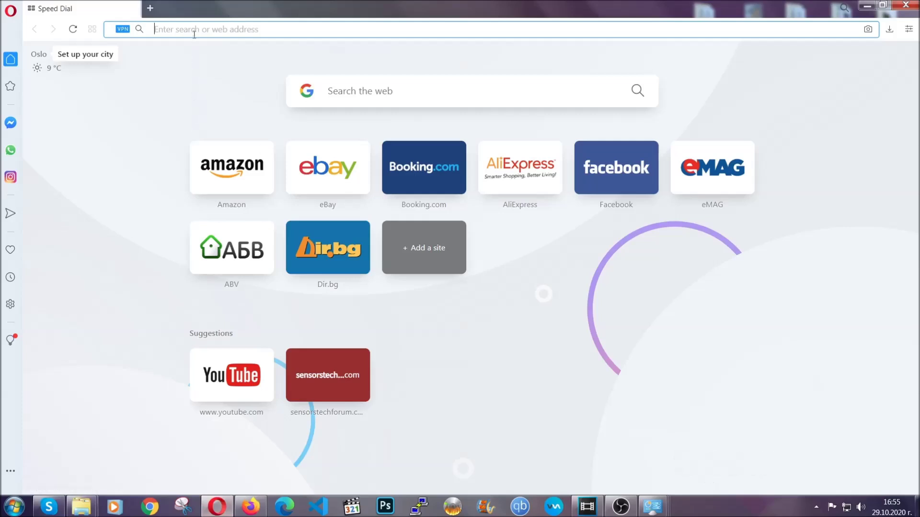
text(opera)
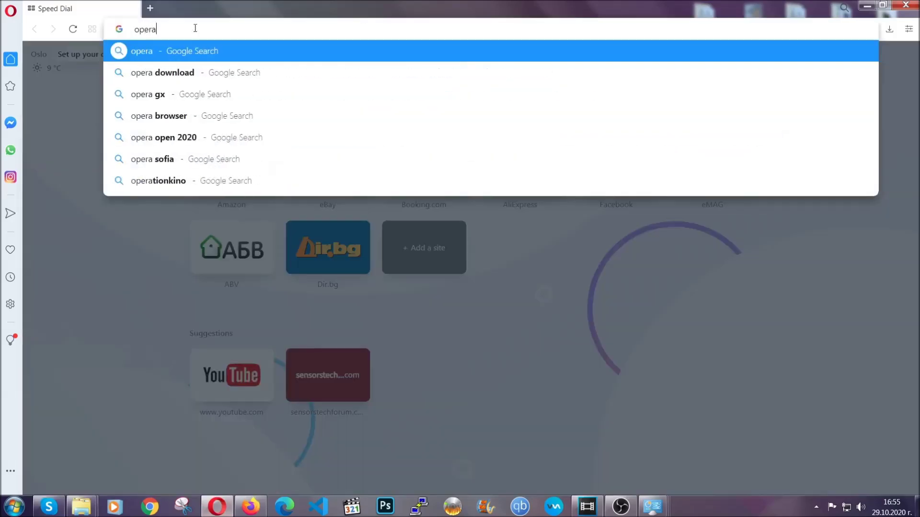
text(://se)
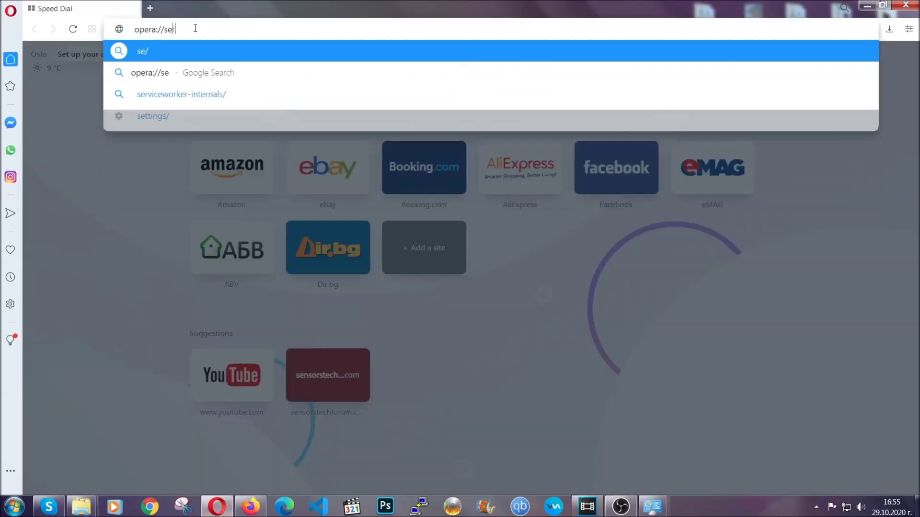
text(ttings/c)
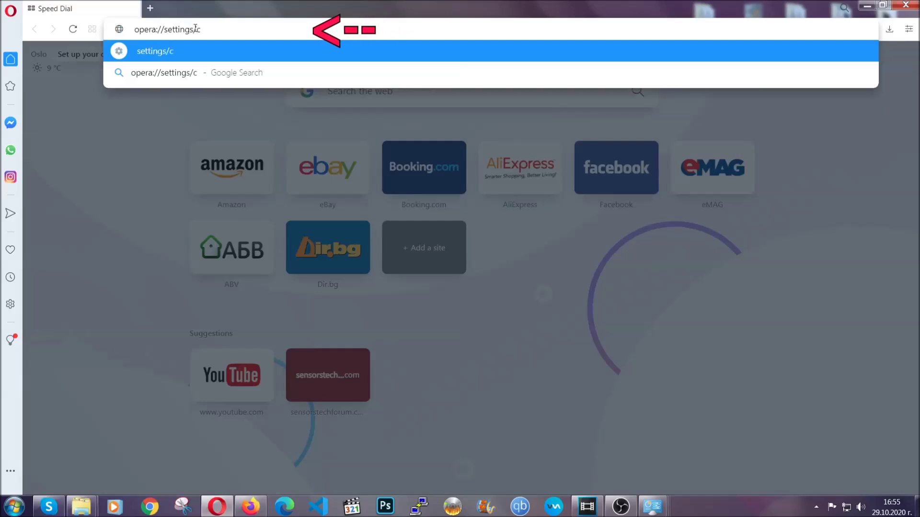
text(learBrr)
key(BackSpace)
text(o)
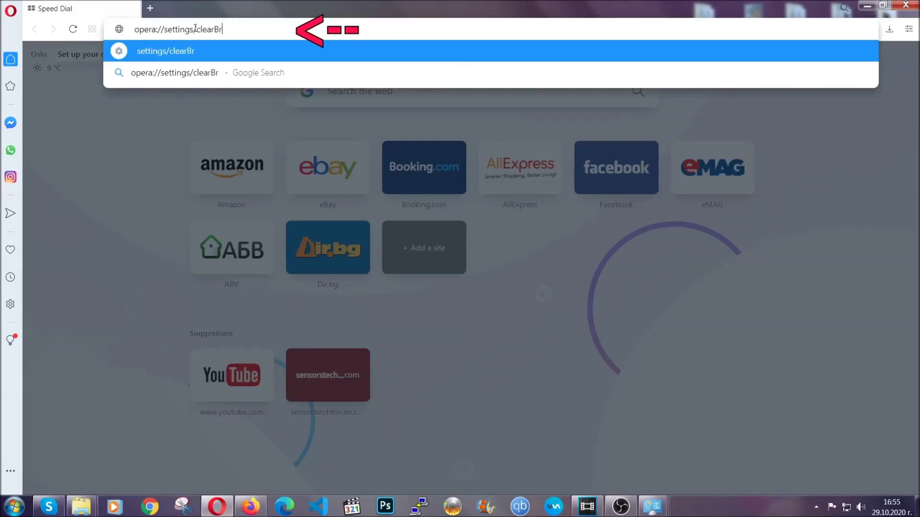
text(wserData)
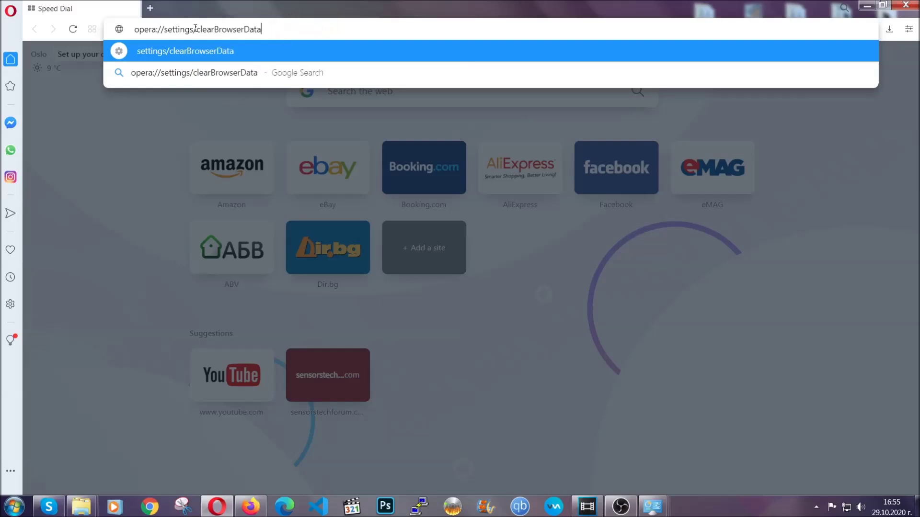
key(Return)
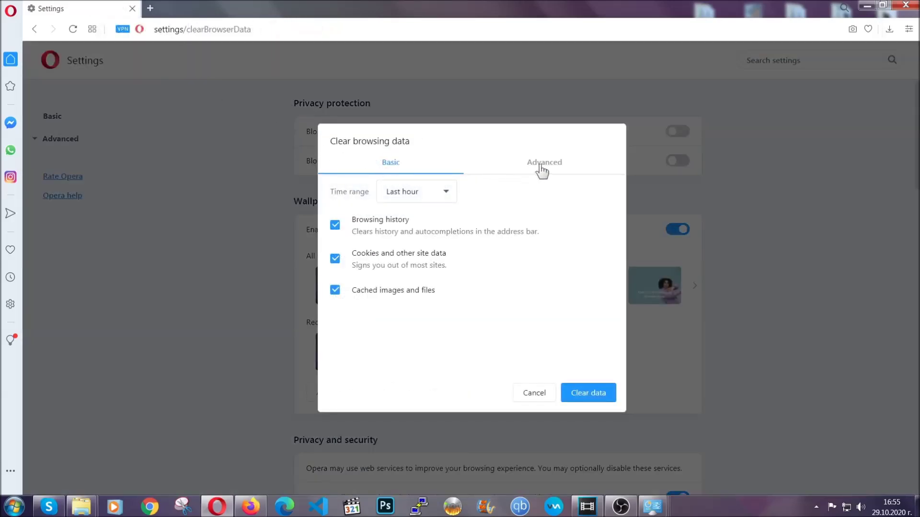
Step: On the Advanced tab, clear All time data including autofill, site settings and hosted app data, not passwords
click(543, 169)
click(452, 193)
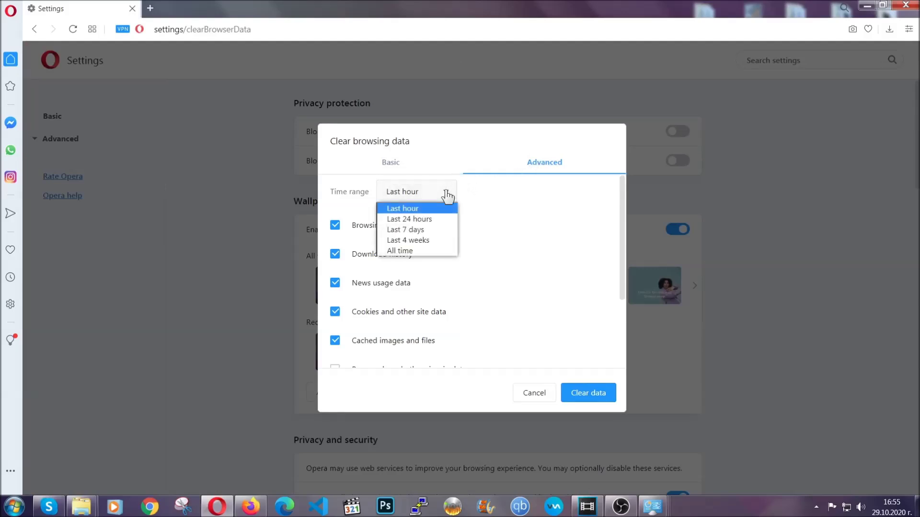
click(415, 249)
scroll(420, 257, down, 3)
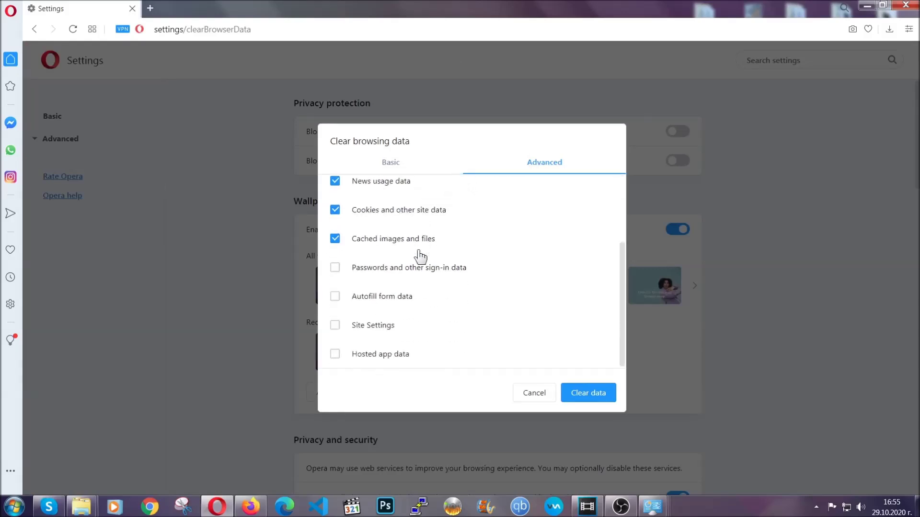
click(376, 328)
click(587, 396)
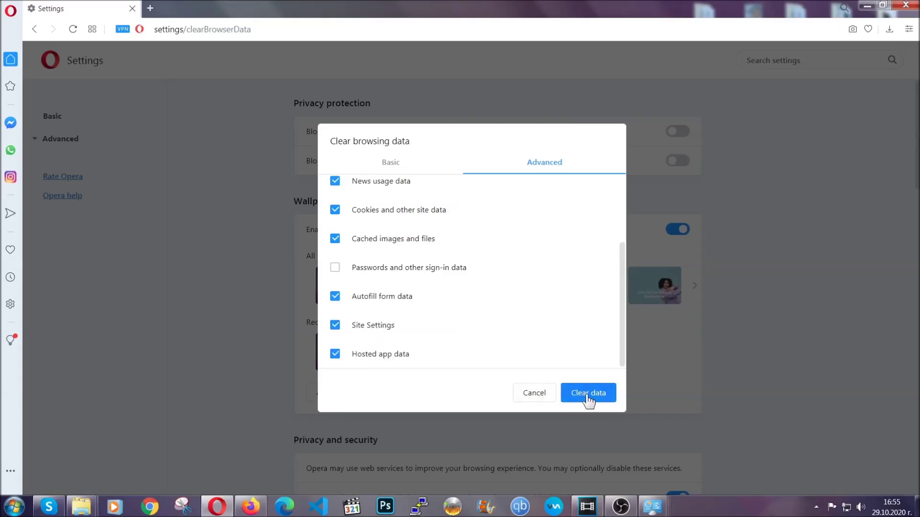